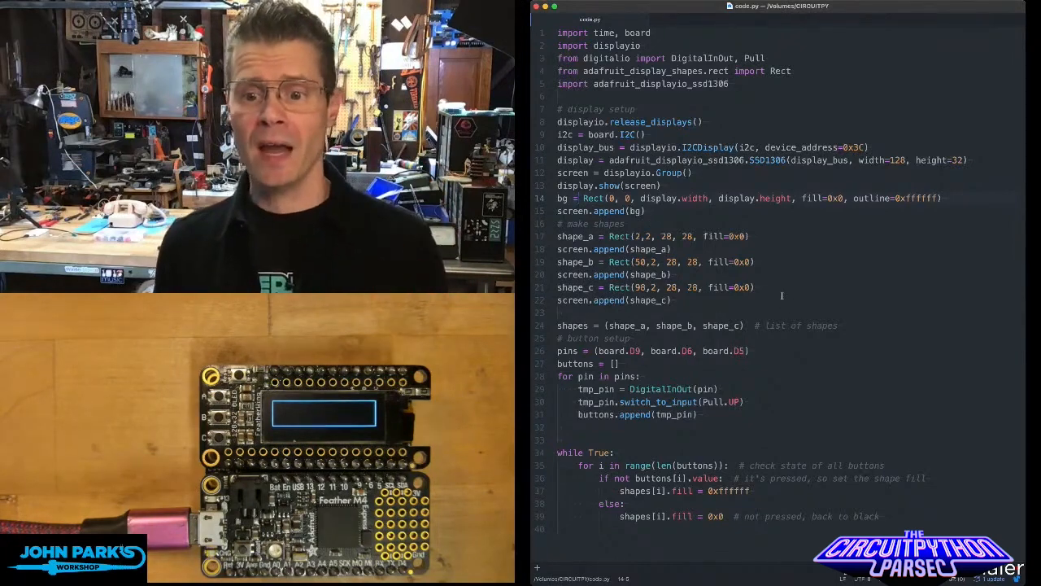
{"action": "left_click_drag", "start_coordinate": [676, 300], "coordinate": [583, 244]}
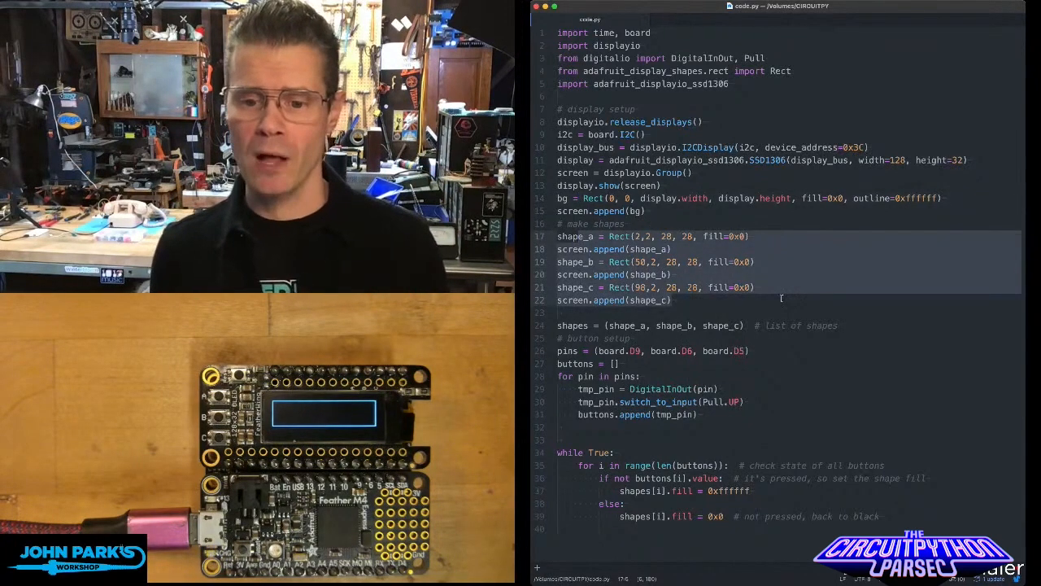
{"action": "left_click", "coordinate": [727, 414]}
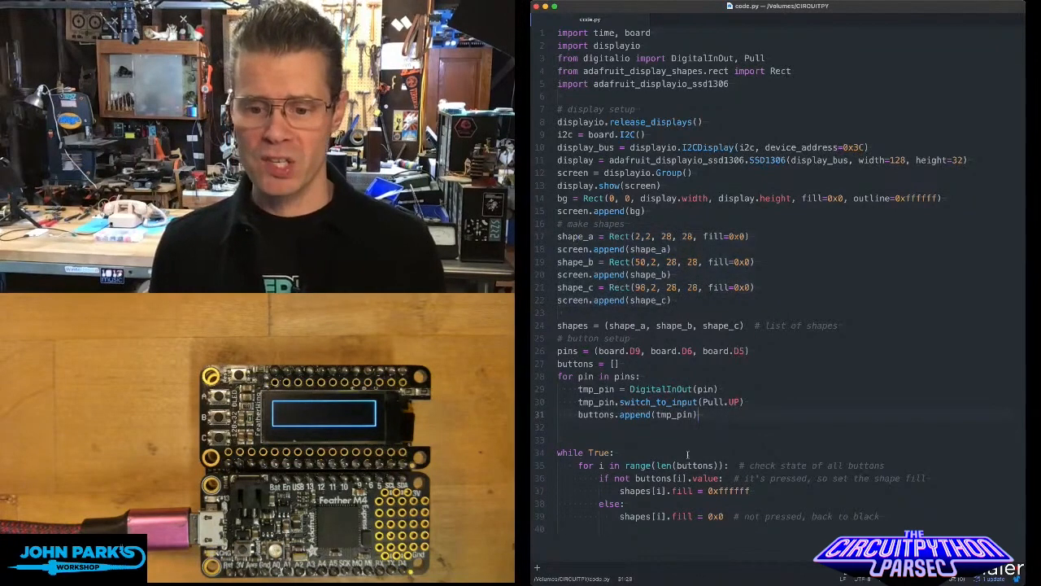
{"action": "left_click_drag", "start_coordinate": [889, 515], "coordinate": [632, 452]}
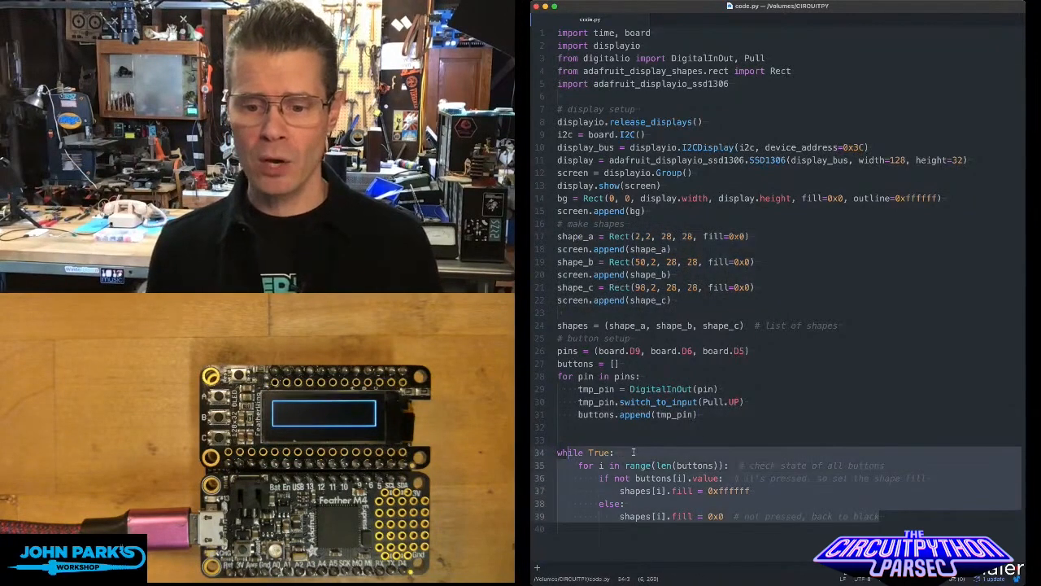
{"action": "left_click", "coordinate": [675, 465]}
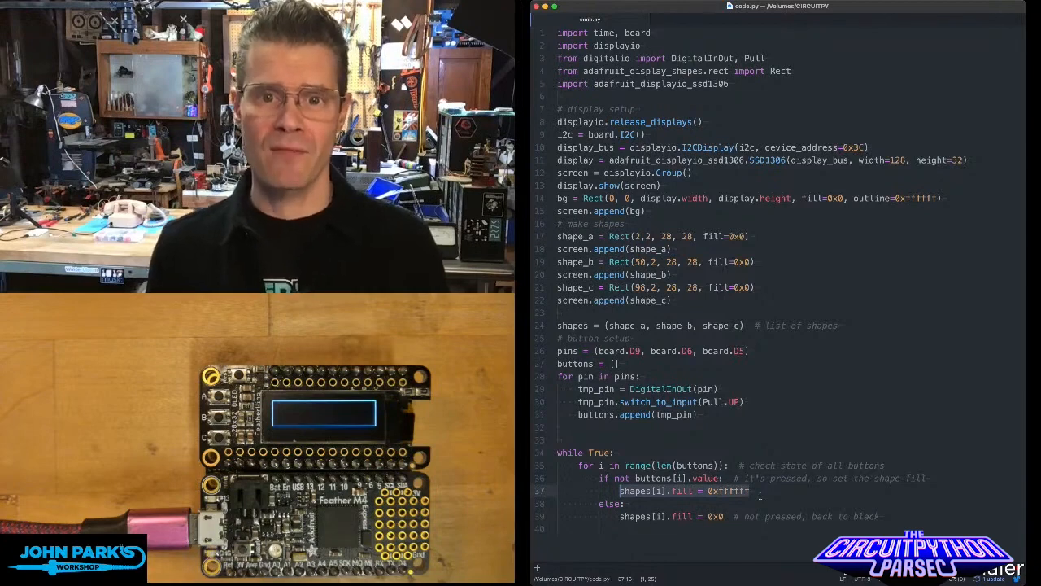
{"action": "left_click", "coordinate": [765, 506]}
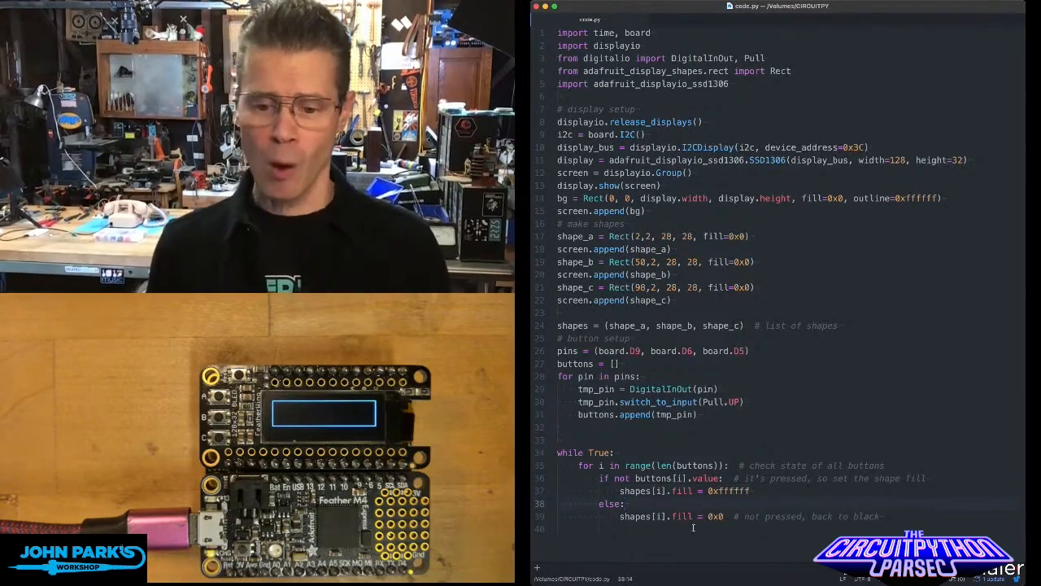